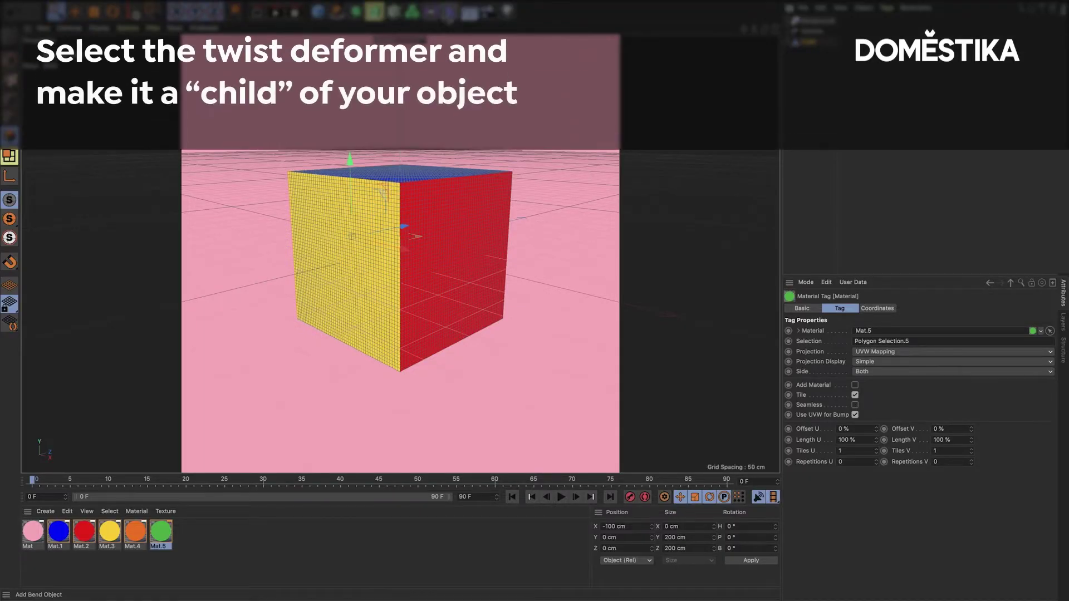
Step: Add a Twist deformer and make it a child of the Cube
left_click(449, 11)
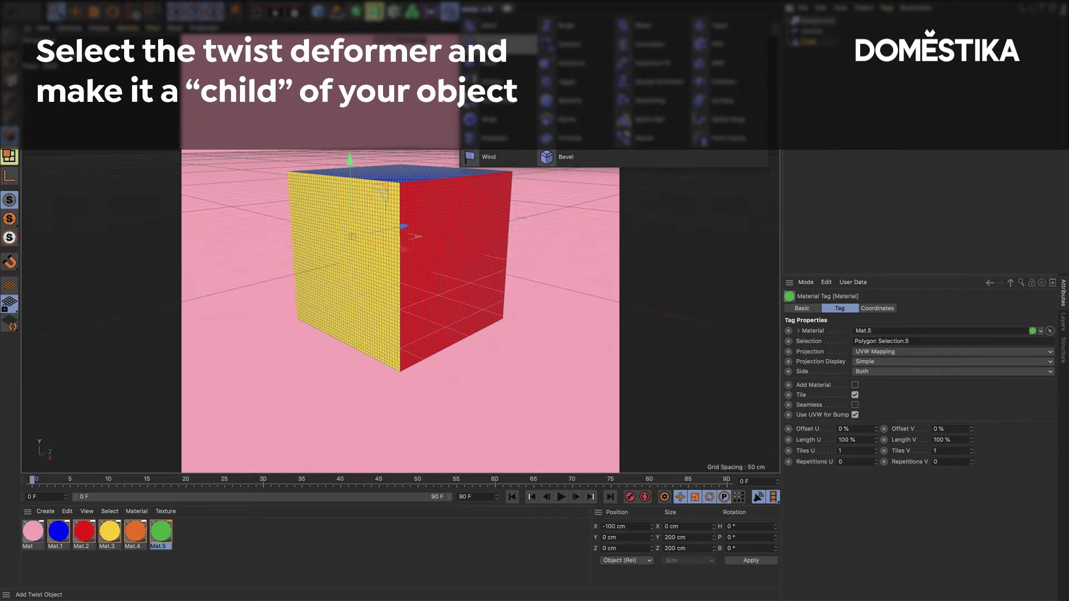
left_click(719, 44)
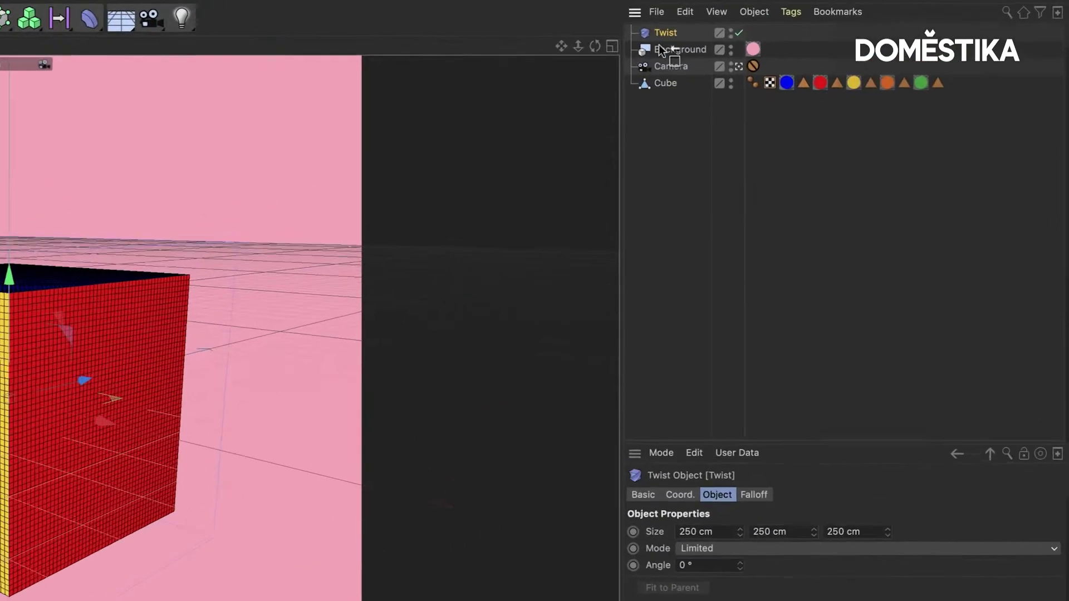
left_click_drag(559, 42, 559, 114)
Step: Raise the Twist angle to about 320° so the cube spirals into a helix
left_click_drag(635, 484, 668, 484)
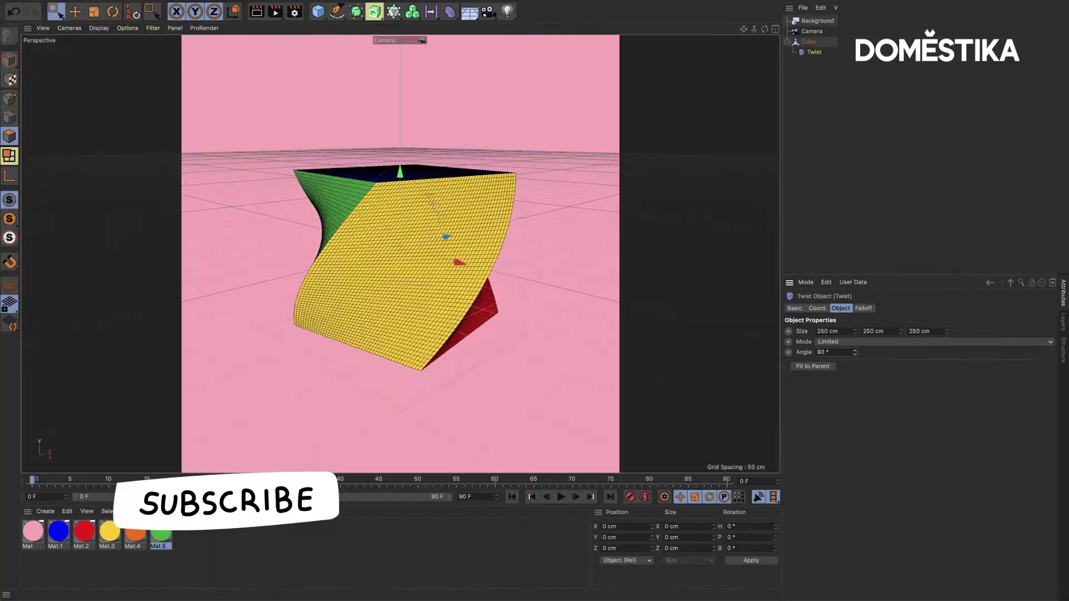
left_click_drag(854, 351, 782, 397)
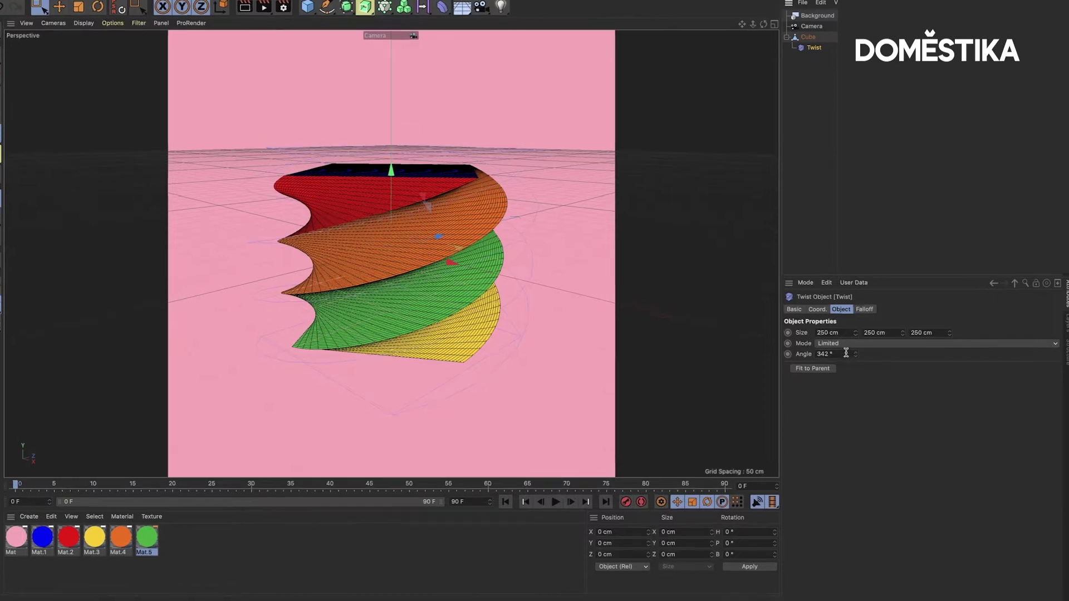
Step: Reset the twist angle to 0° and keyframe it at frame 0
double_click(812, 401)
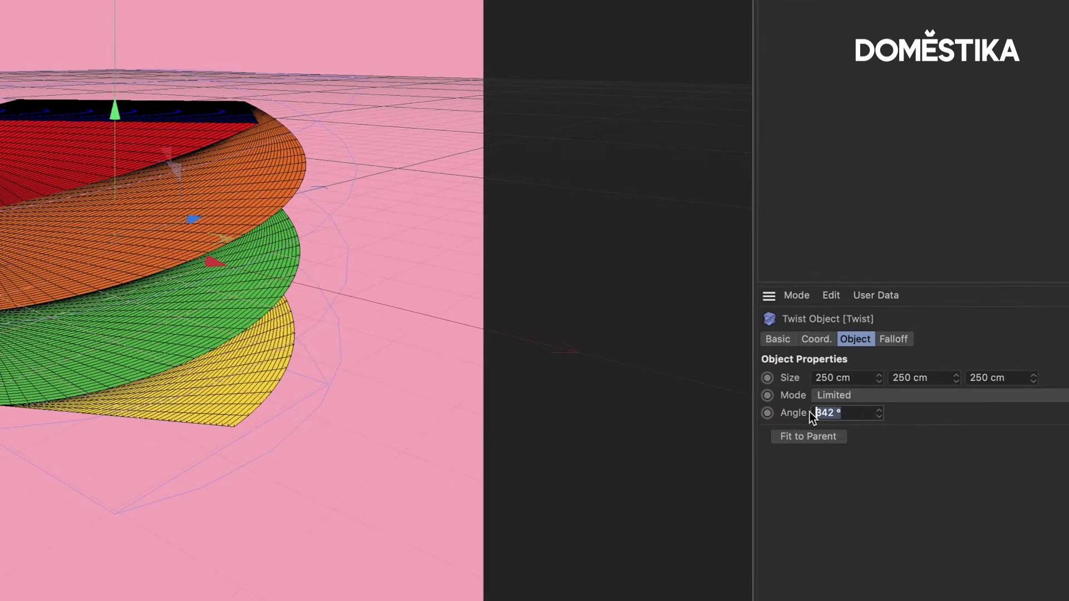
type("0")
type("°")
key("Return")
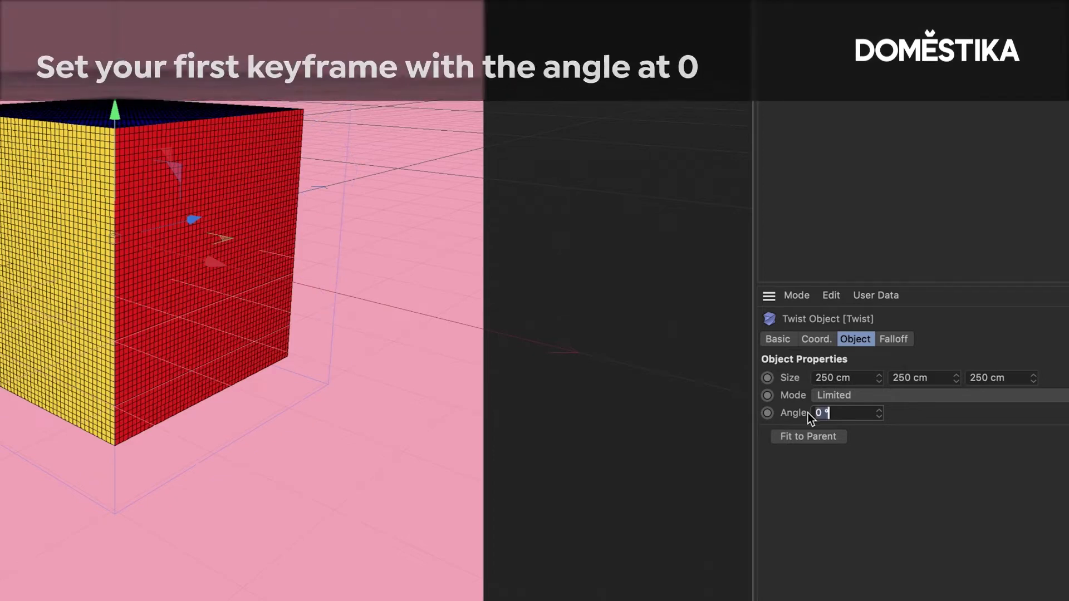
left_click(767, 413)
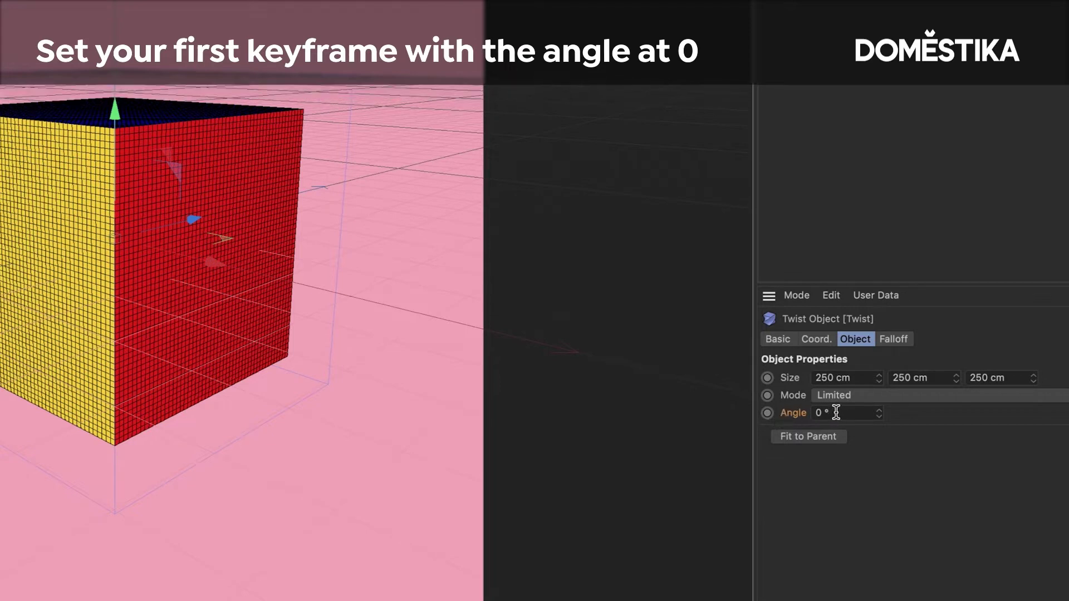
left_click(768, 413)
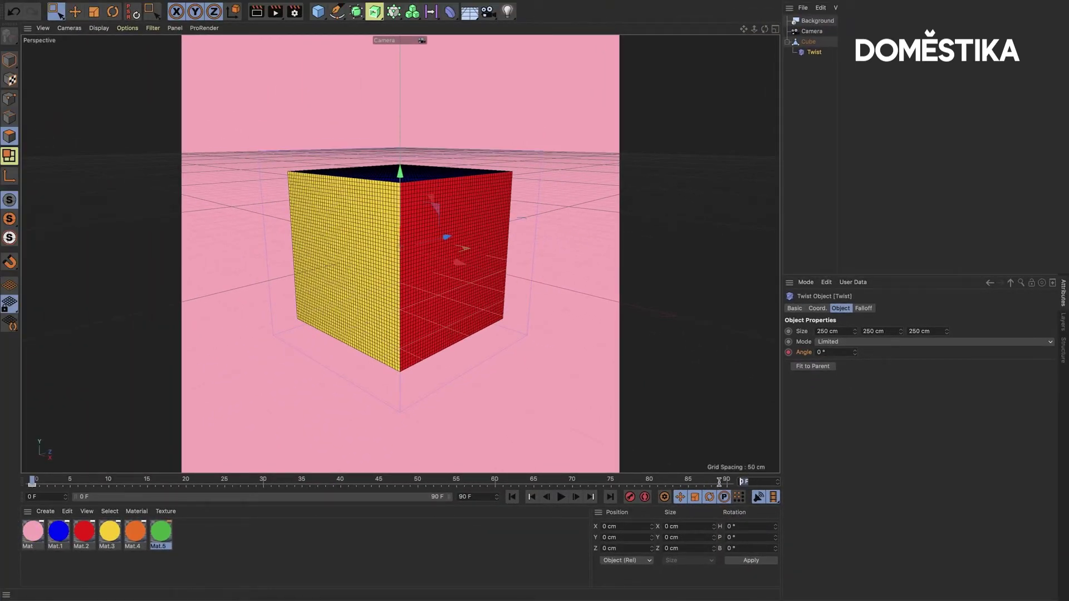
type("45")
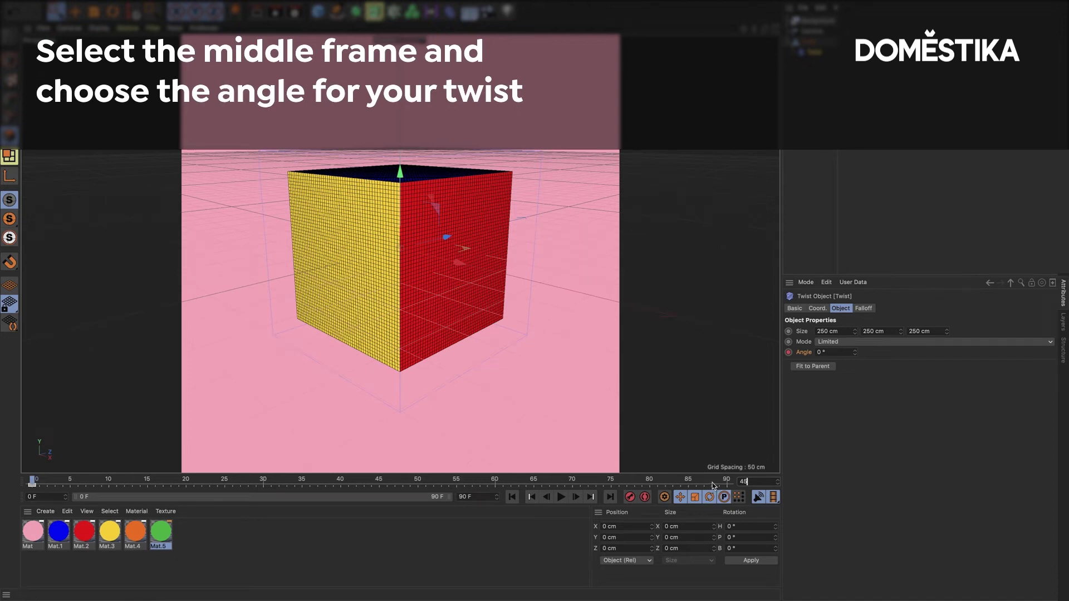
Step: At frame 45, set the twist angle to 260° and keyframe it
key("Return")
left_click_drag(766, 479, 714, 482)
key("Return")
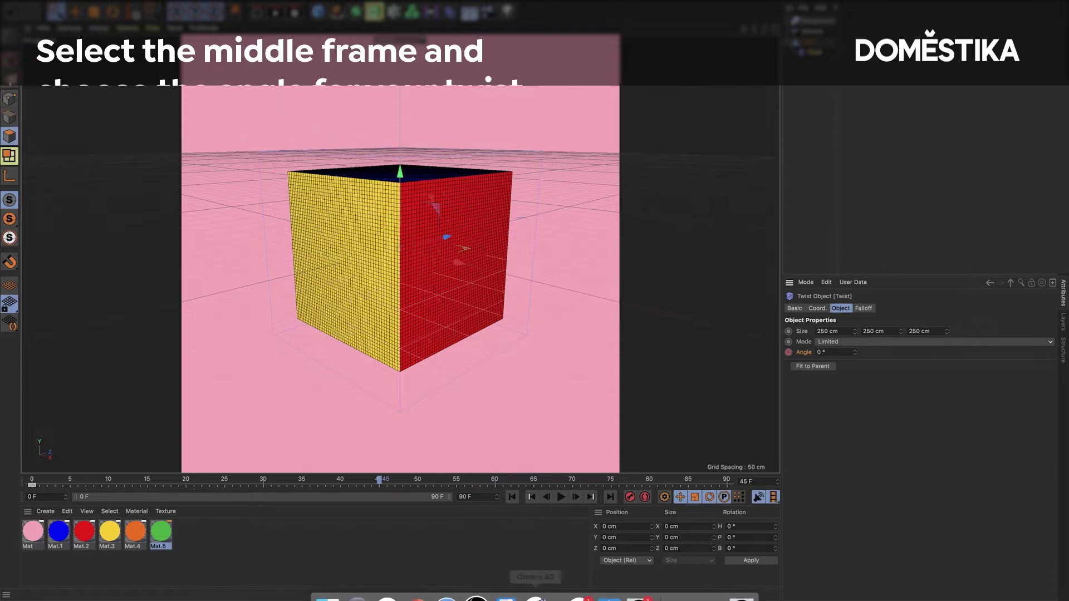
left_click_drag(856, 361, 894, 362)
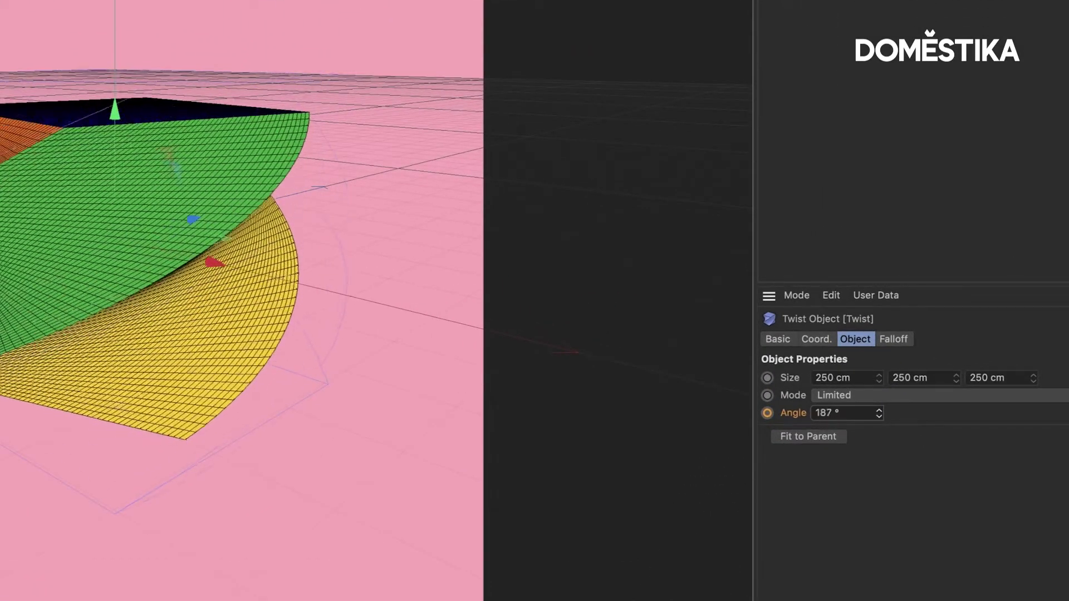
left_click_drag(879, 413, 787, 415)
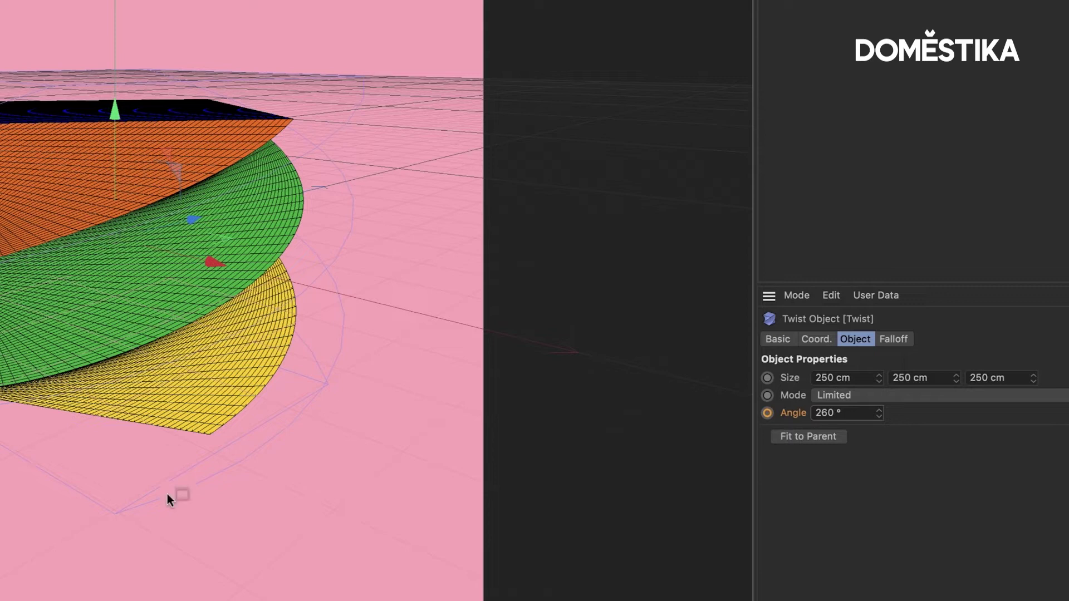
left_click(766, 412)
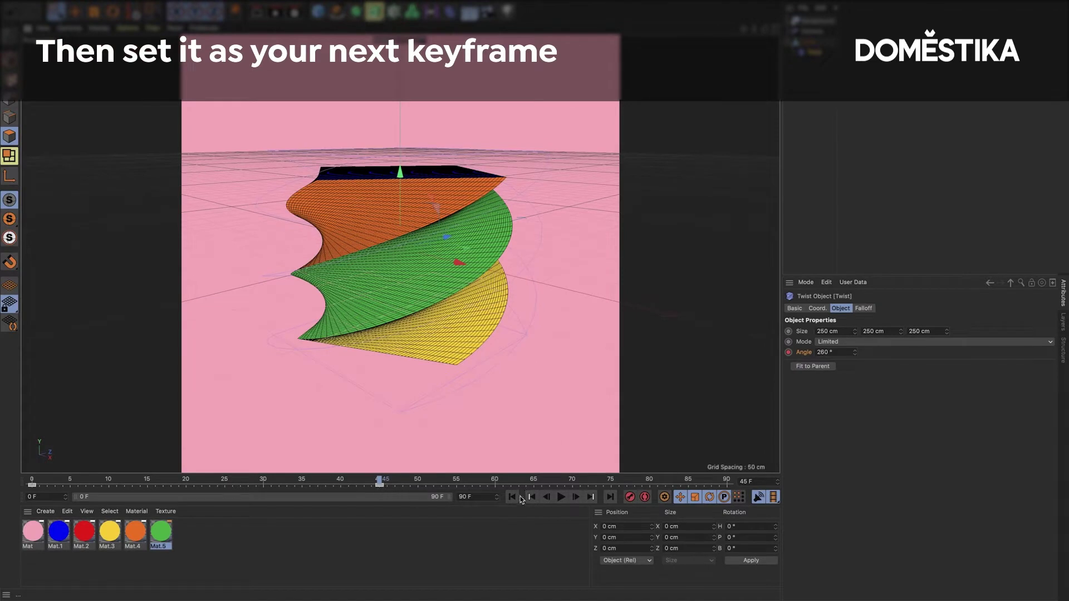
Step: Preview the twist animation from the start, then move the playhead toward frame 90
left_click(512, 497)
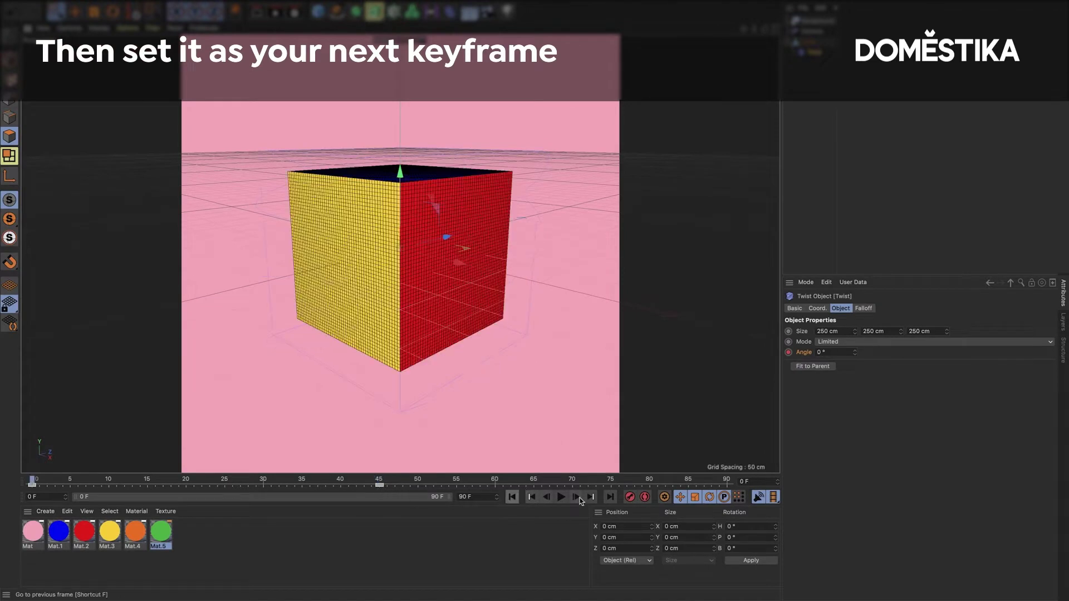
left_click(561, 497)
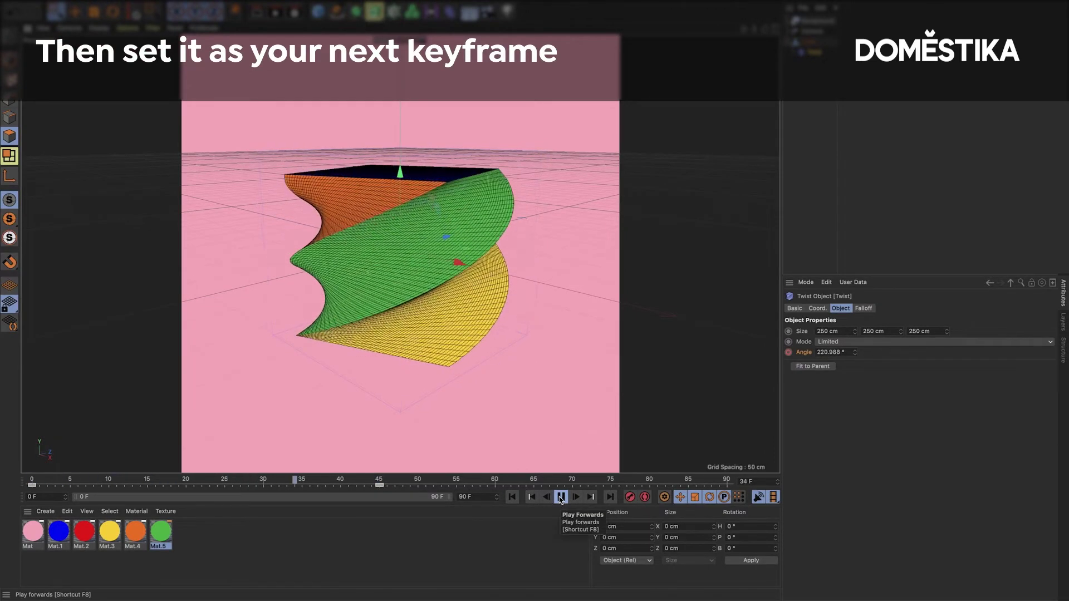
left_click(378, 481)
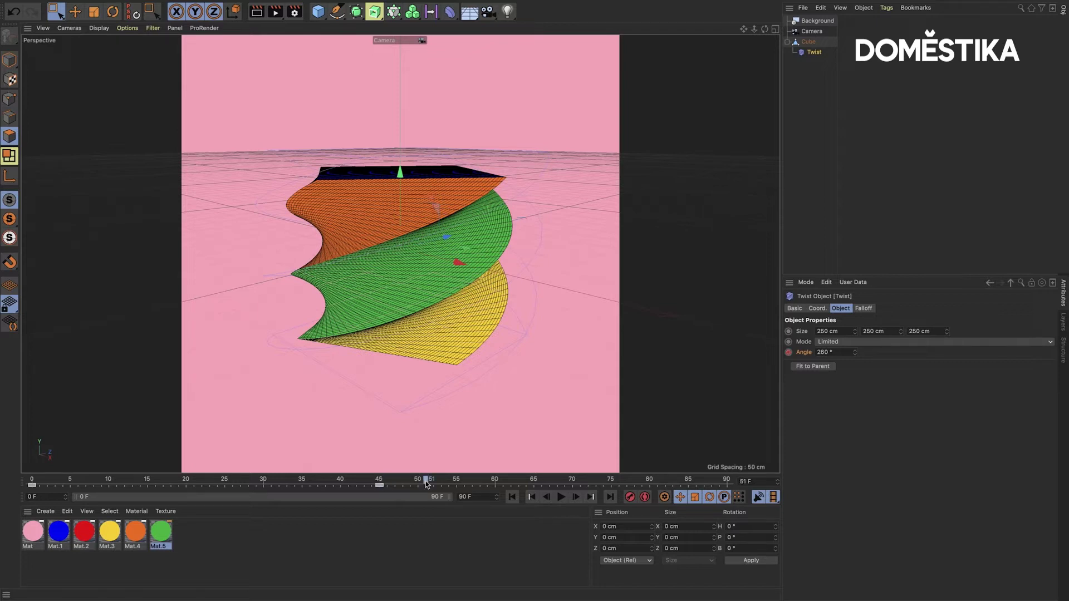
left_click_drag(382, 482, 736, 496)
Step: Key the twist angle back to 0° at the end and play the looping twist animation
left_click(842, 351)
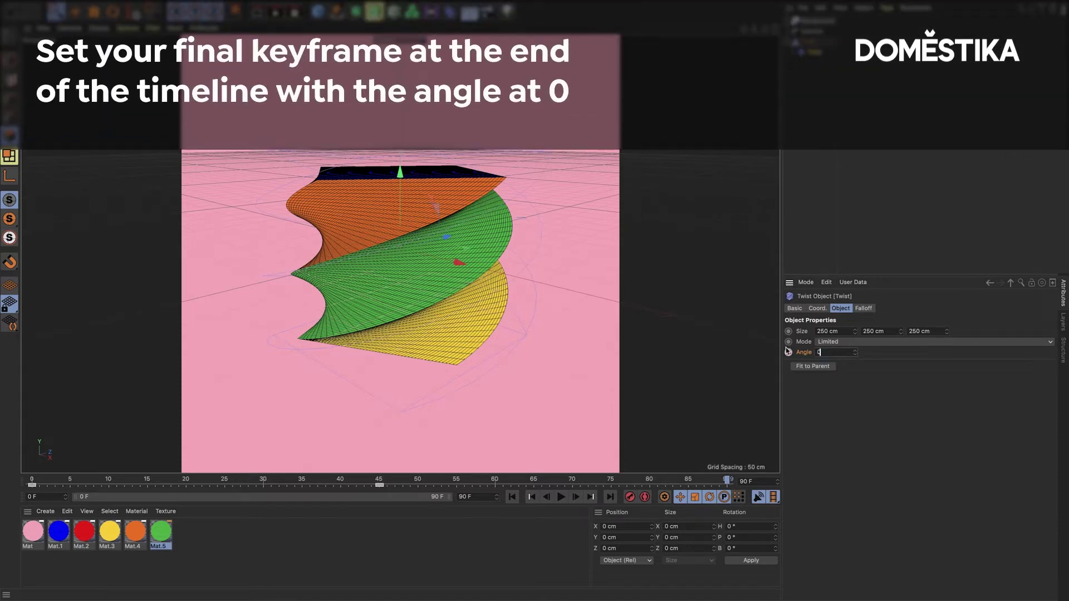
type("°")
left_click(788, 352)
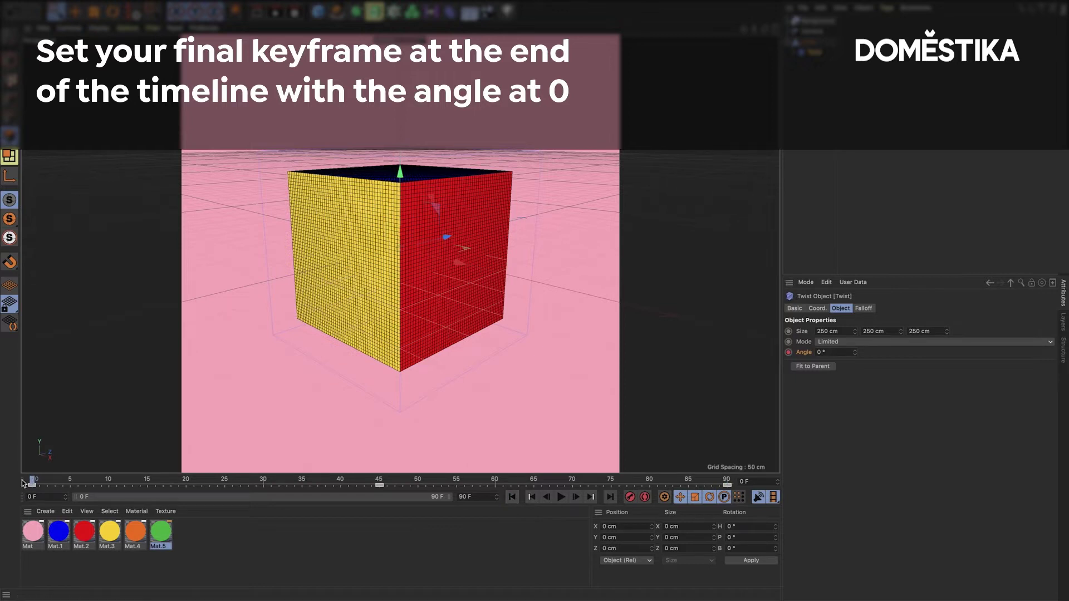
left_click(561, 497)
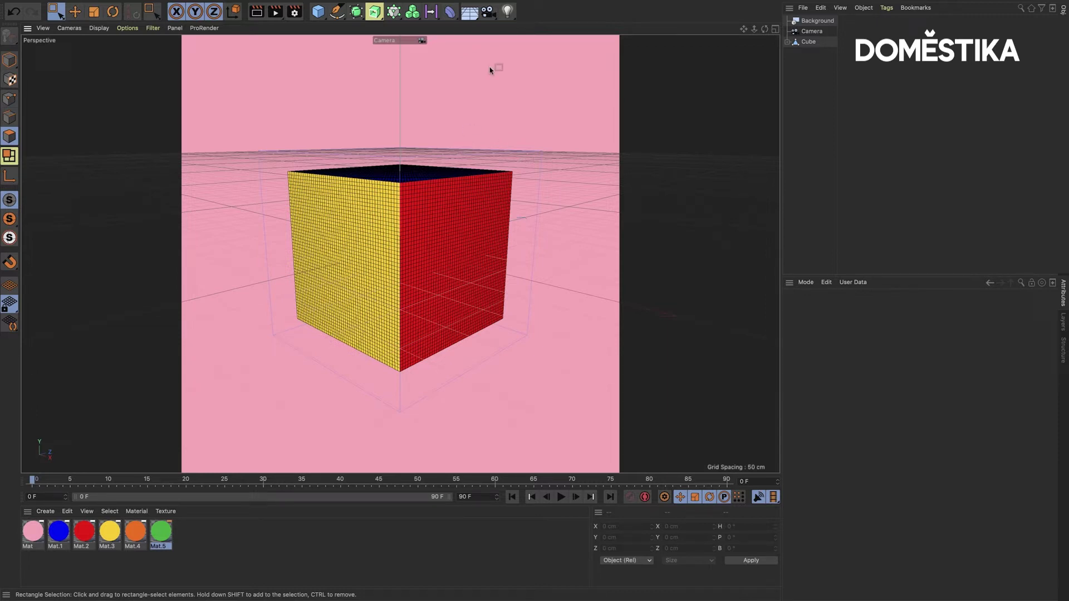
Step: Add a Null object, parent the Cube under it, and select the Null
key("ctrl+z")
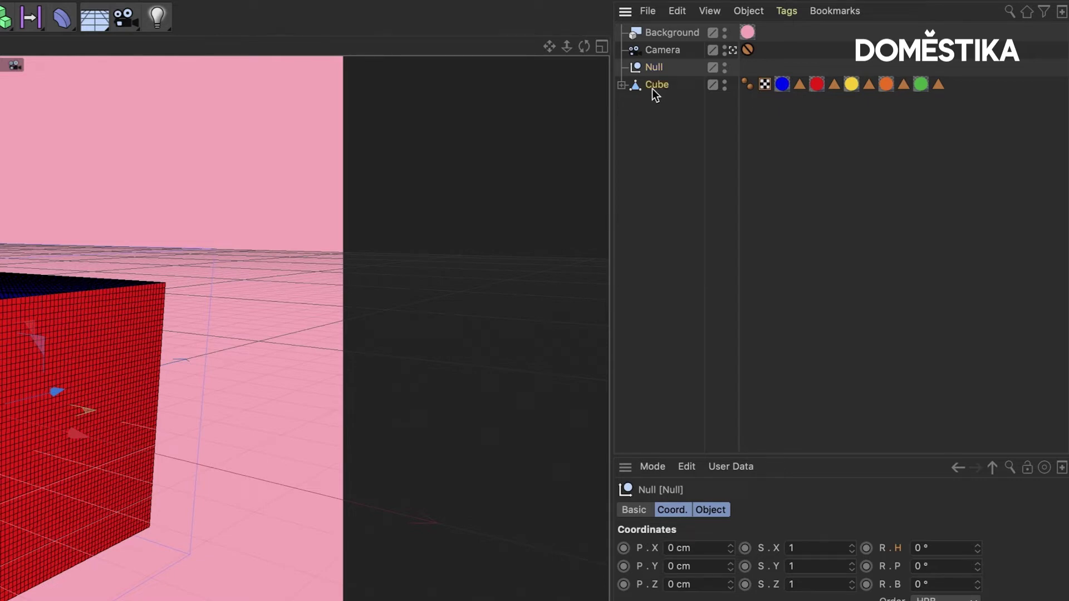
left_click_drag(652, 89, 652, 71)
left_click_drag(652, 65, 666, 73)
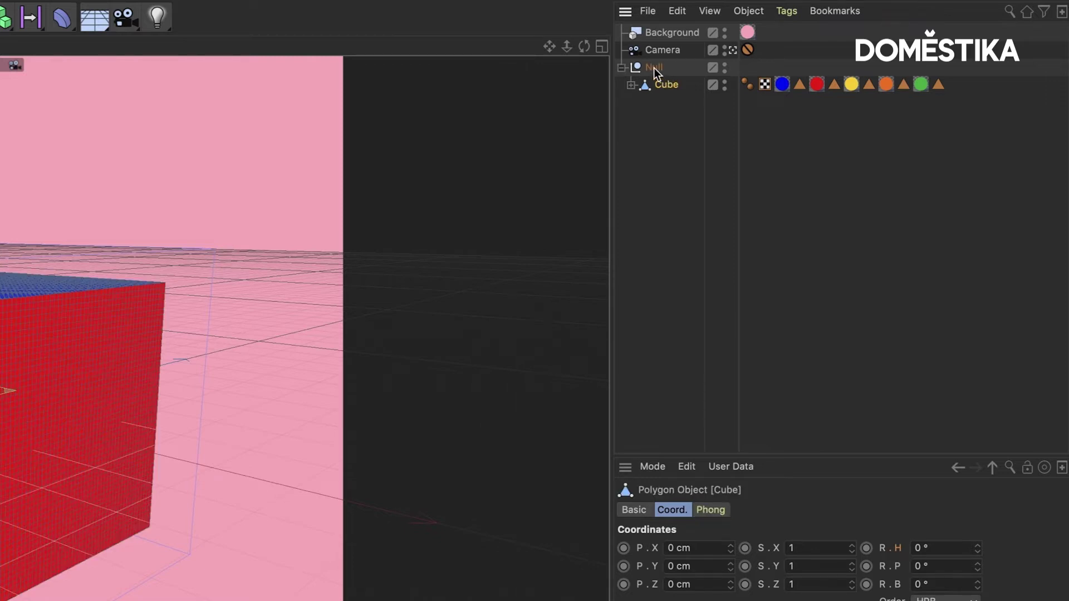
left_click(653, 67)
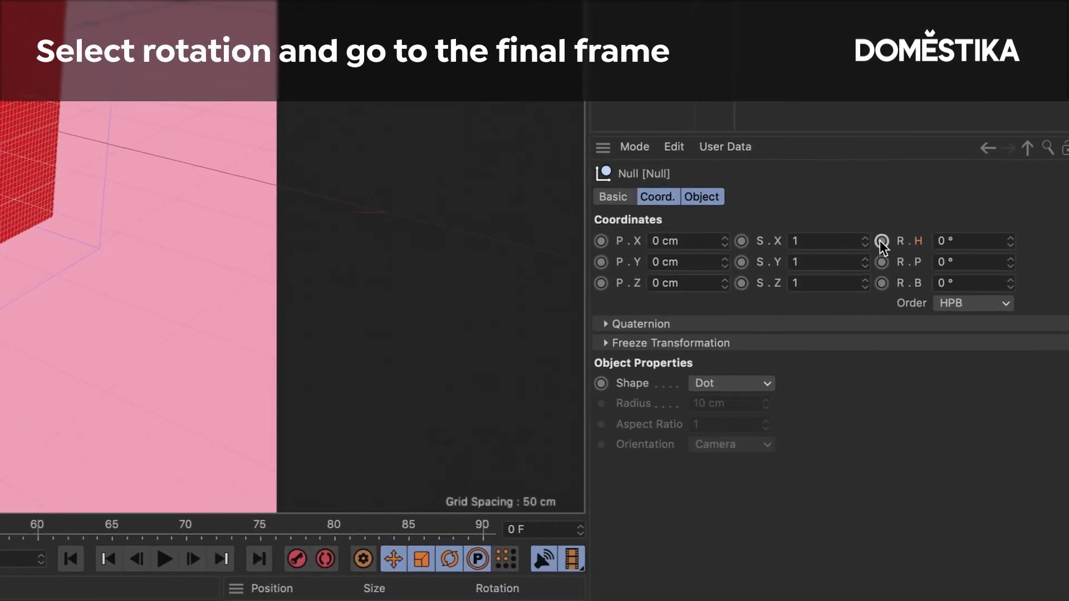
Step: Keyframe the Null's R.H at 0° on frame 0 and 360° on frame 90
left_click(881, 241)
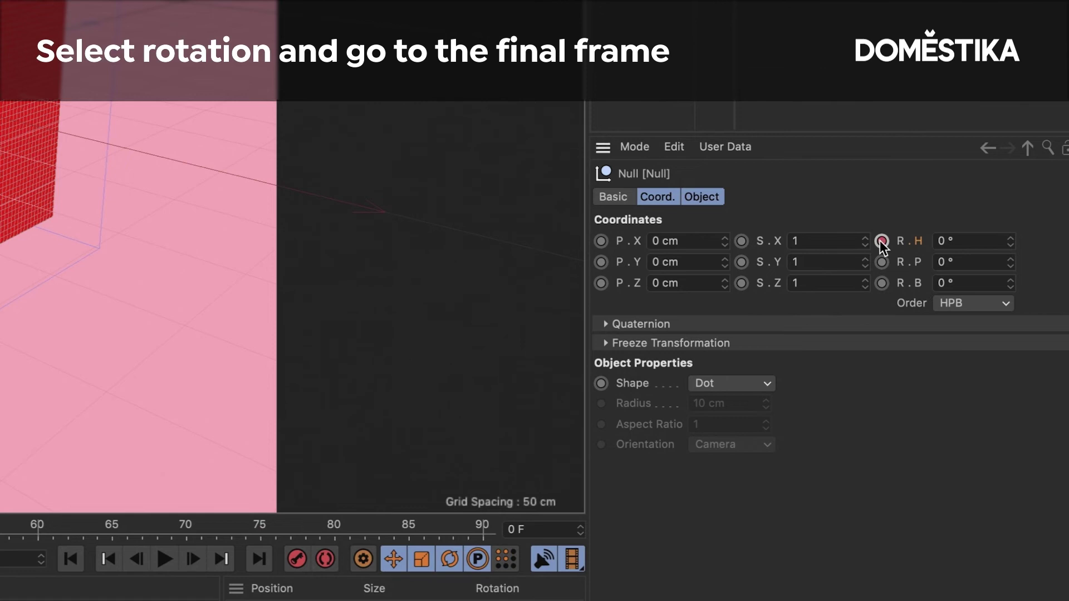
left_click(262, 556)
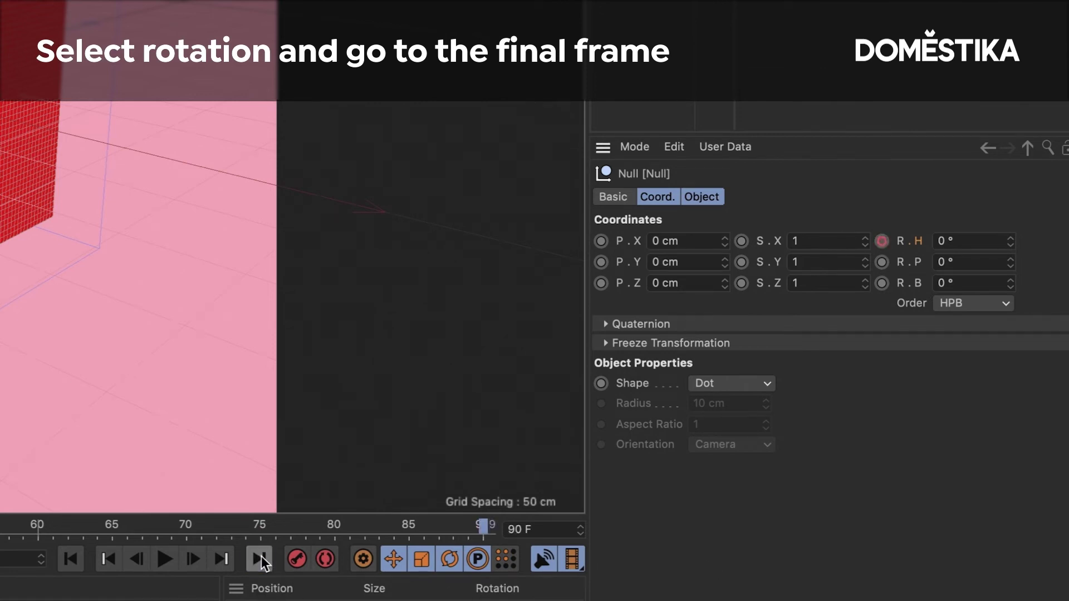
double_click(950, 241)
type("36")
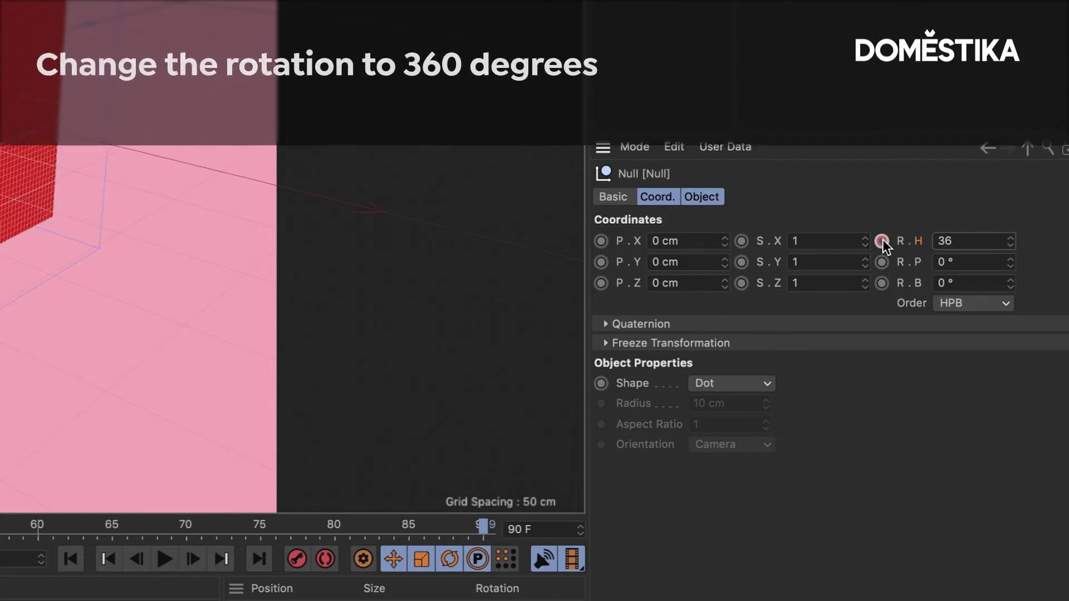
type("0")
key("Return")
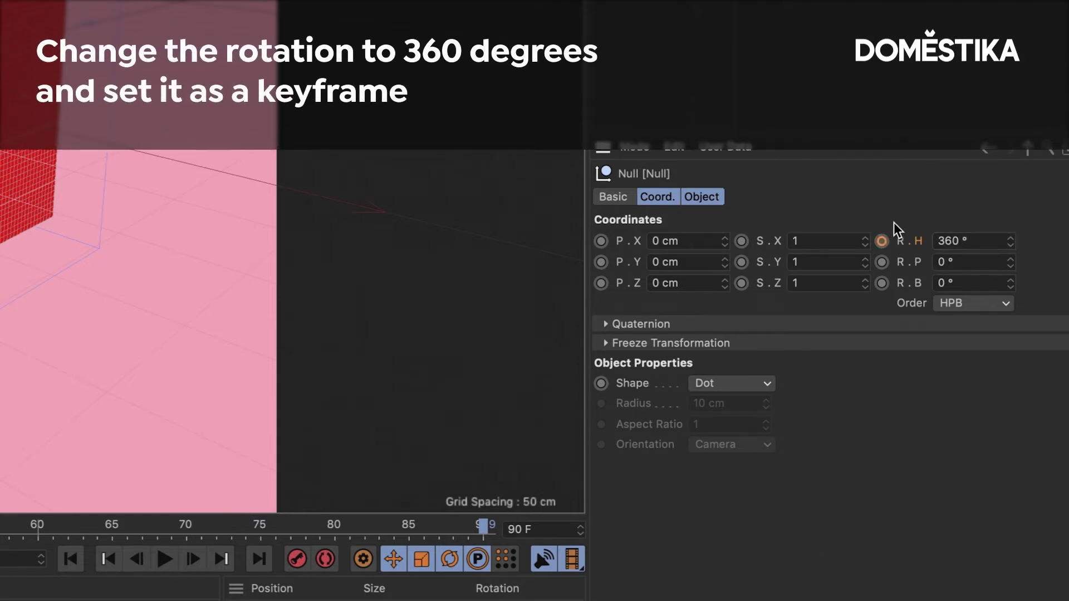
left_click(881, 242)
Step: Play the animation from frame 0 to preview the full spin
left_click(71, 559)
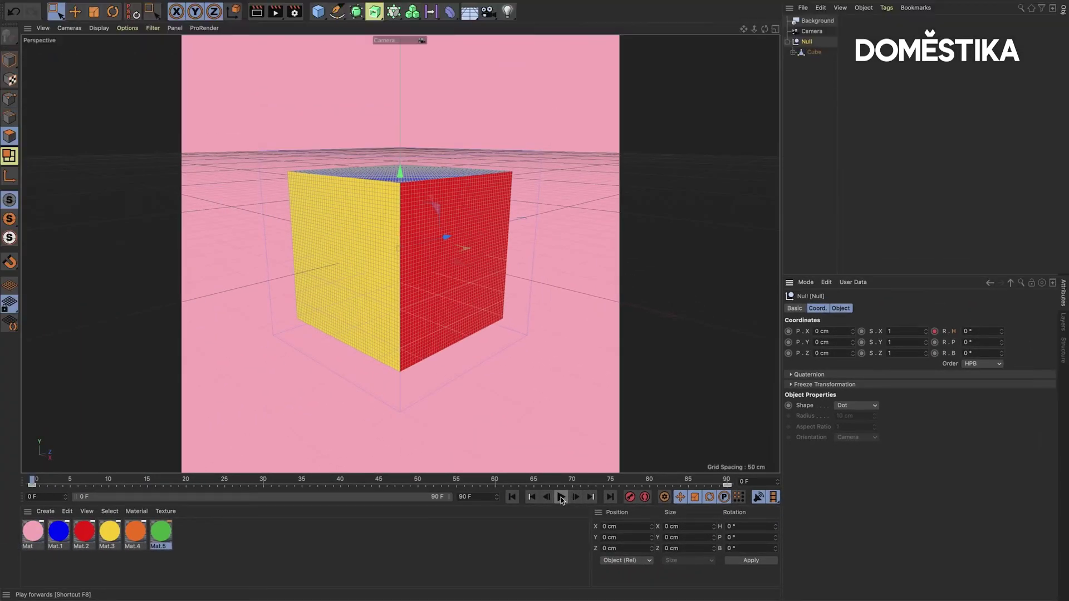
left_click(561, 497)
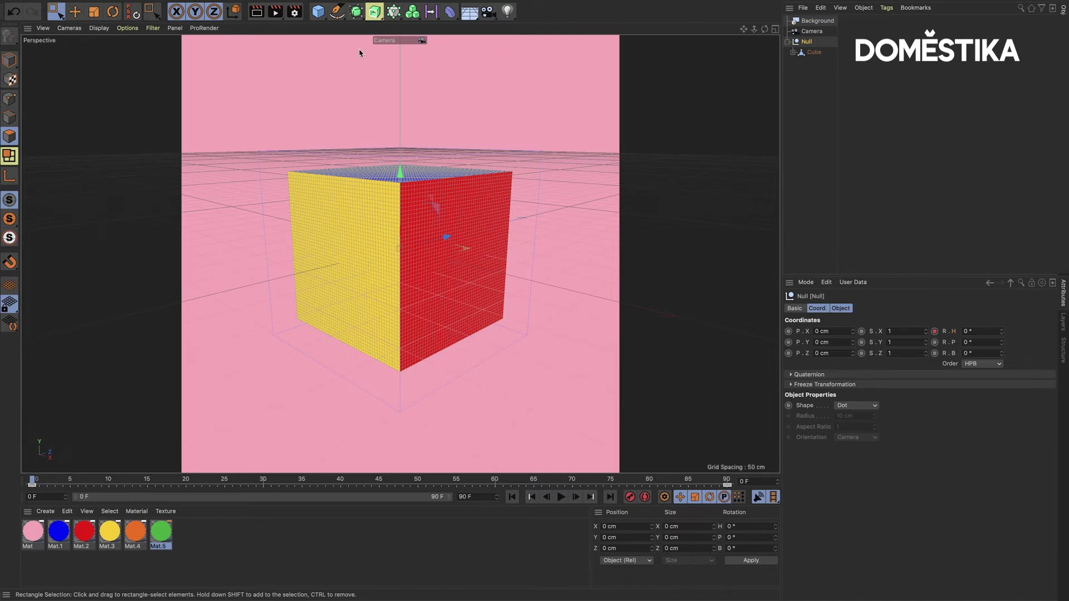
Step: In Render Settings Output, set Frame Range to All Frames (0–90) with TIF saving, then close
left_click(295, 14)
left_click_drag(468, 32, 384, 44)
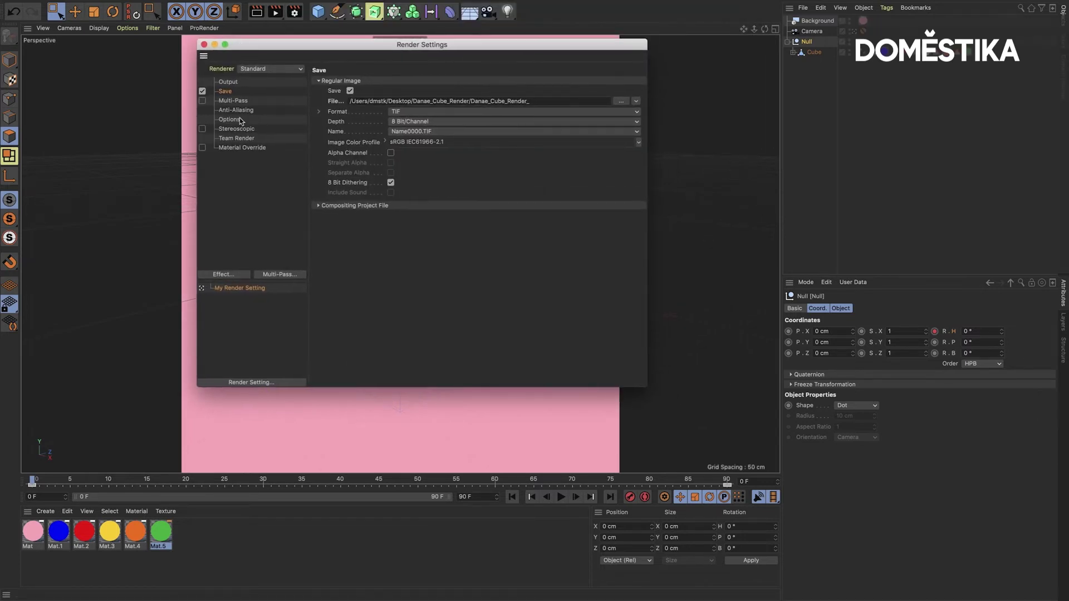
left_click(188, 81)
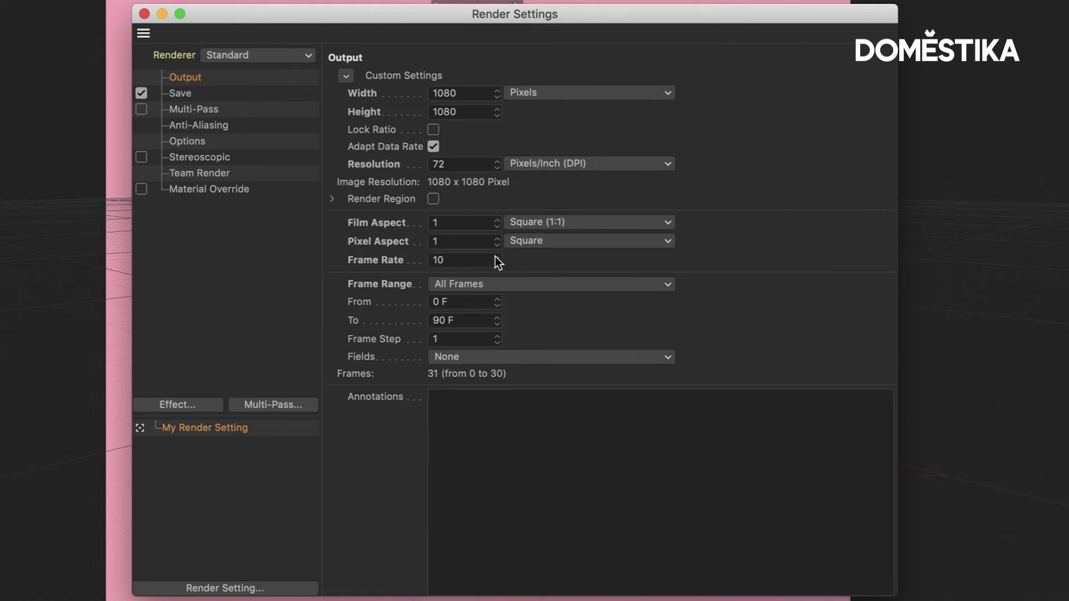
left_click(446, 285)
left_click(475, 318)
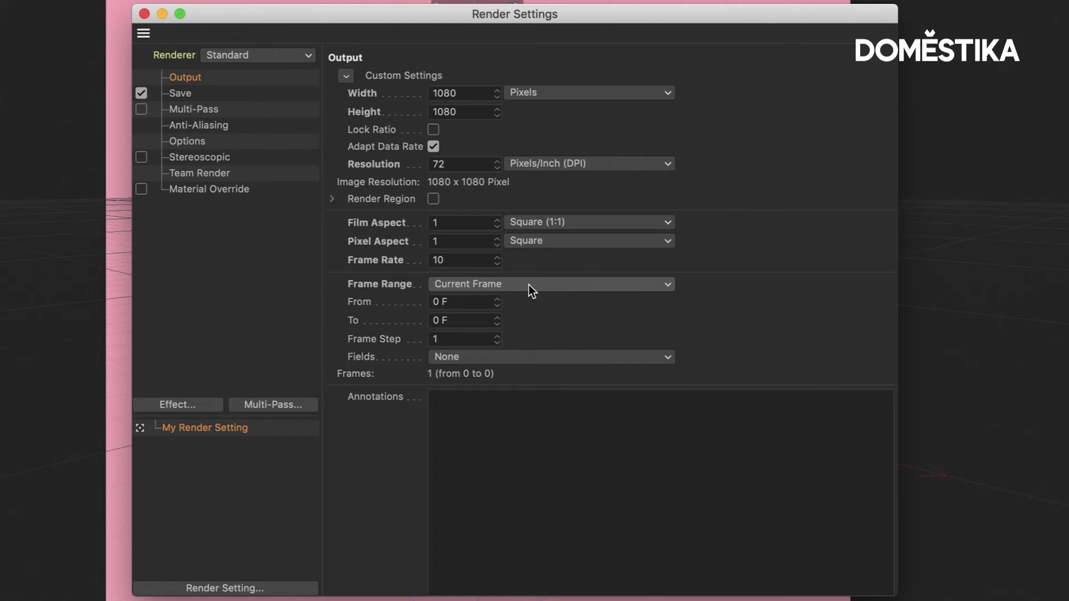
left_click(644, 286)
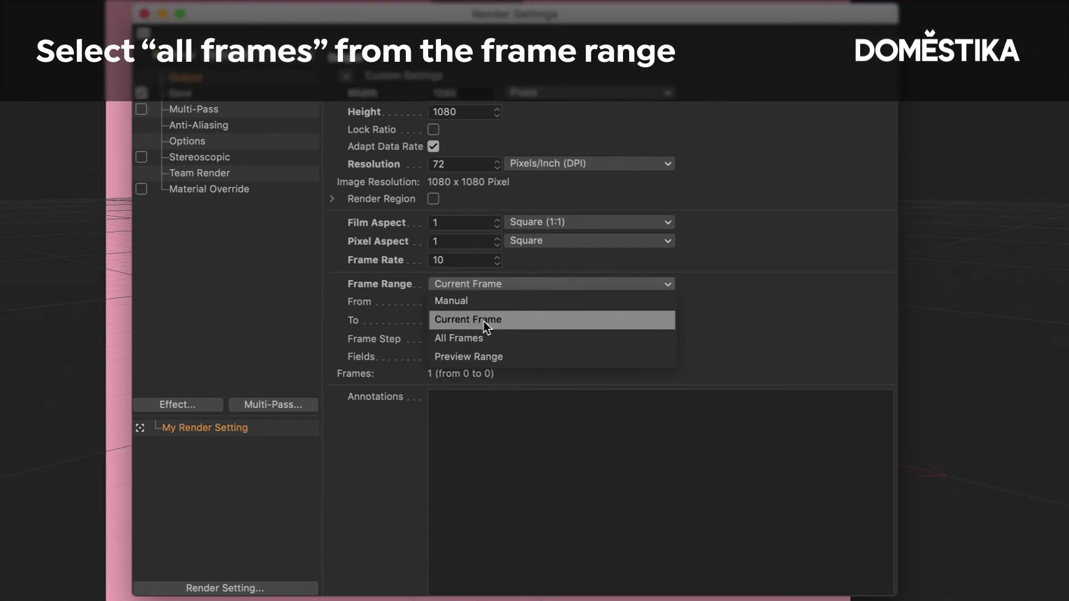
left_click(479, 337)
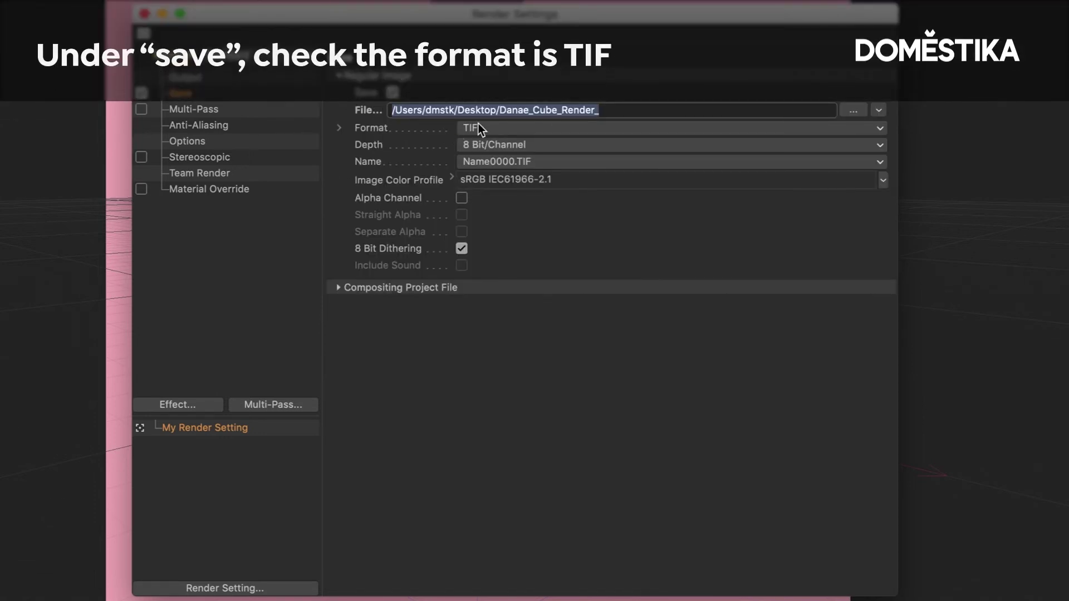
left_click(175, 80)
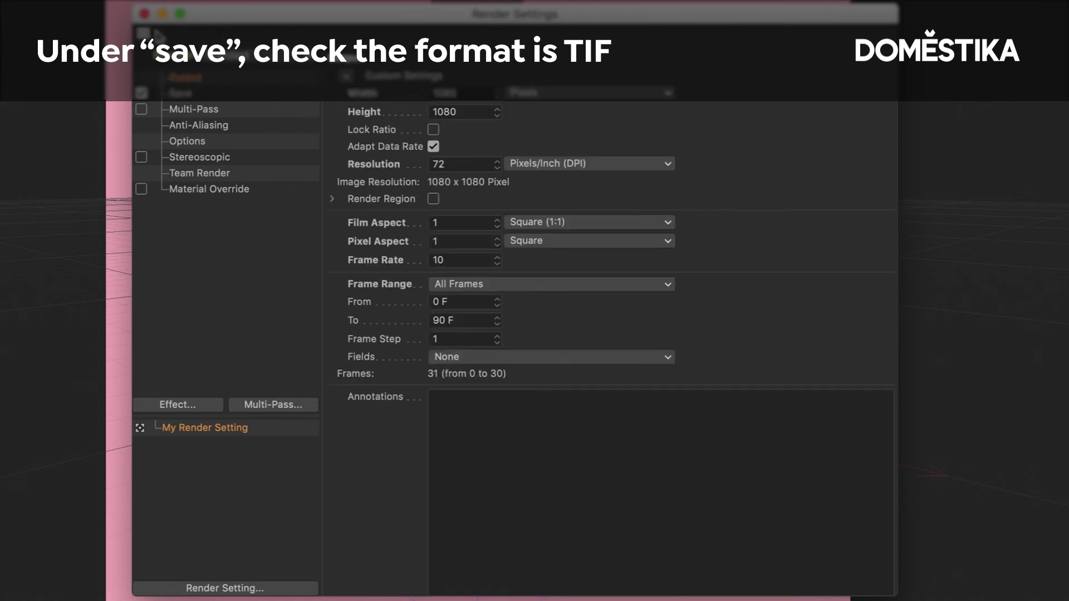
left_click(144, 15)
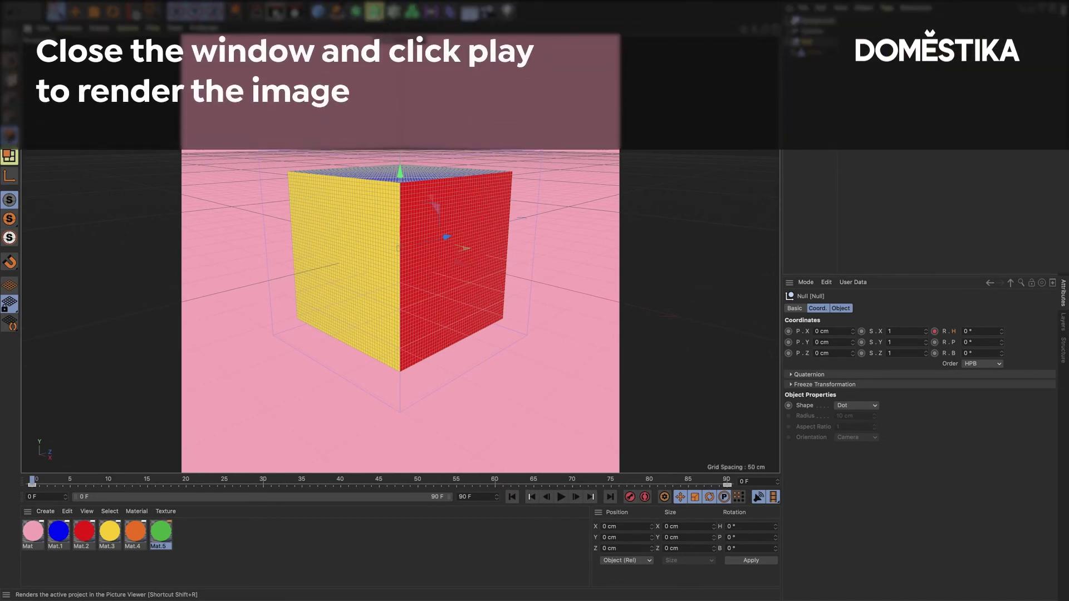
Step: Render the animation to the Picture Viewer, producing all 31 frames
left_click(276, 10)
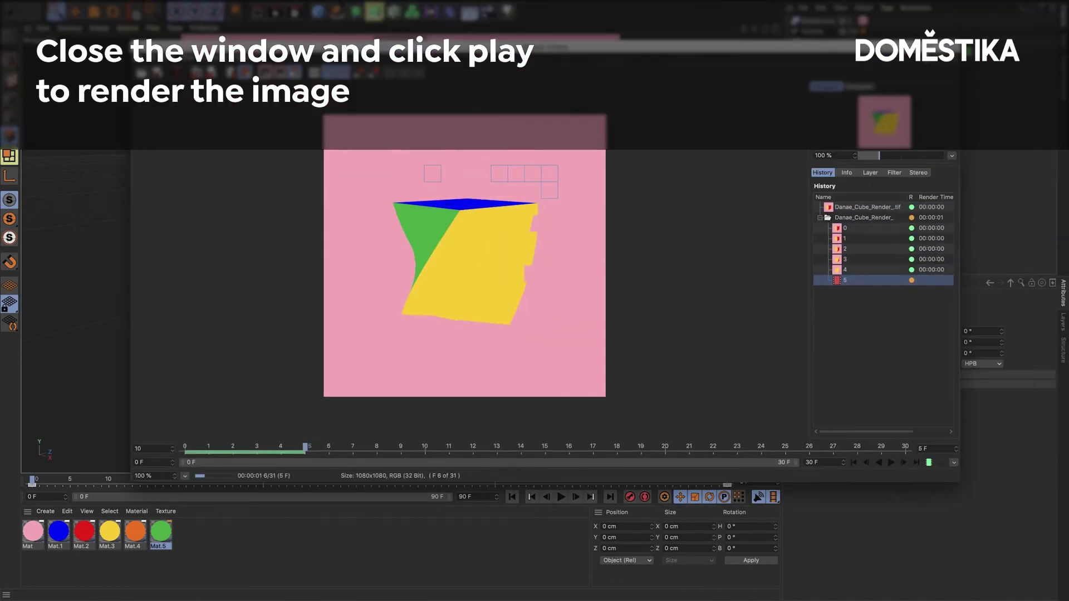